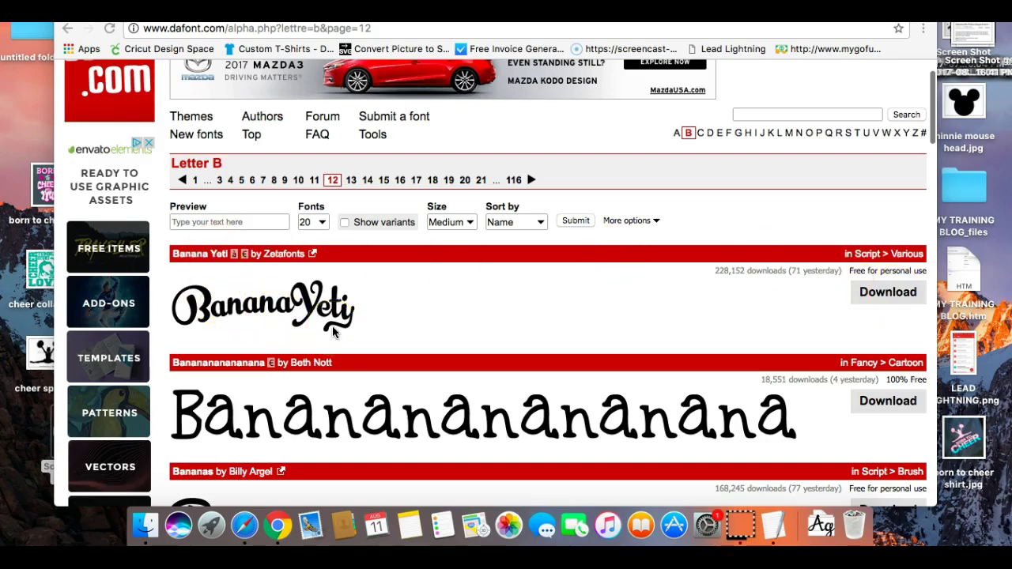
Download the Banana Yeti font from dafont.com, saving banana_yeti.zip.
{"action": "left_click", "coordinate": [885, 292]}
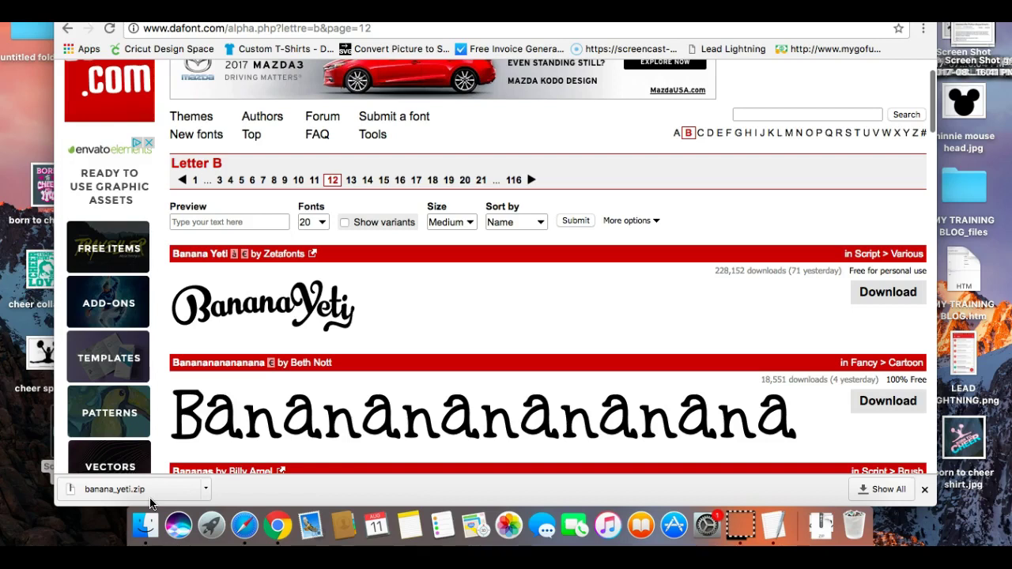
Extract banana_yeti.zip from the download bar and open the resulting banana_yeti folder in Finder.
{"action": "left_click", "coordinate": [140, 490]}
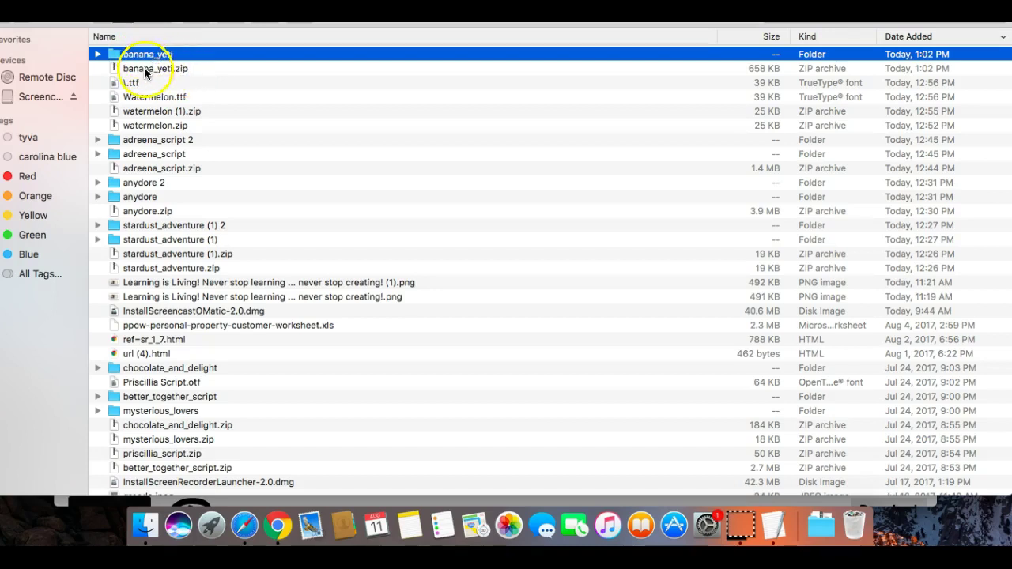
{"action": "double_click", "coordinate": [144, 69]}
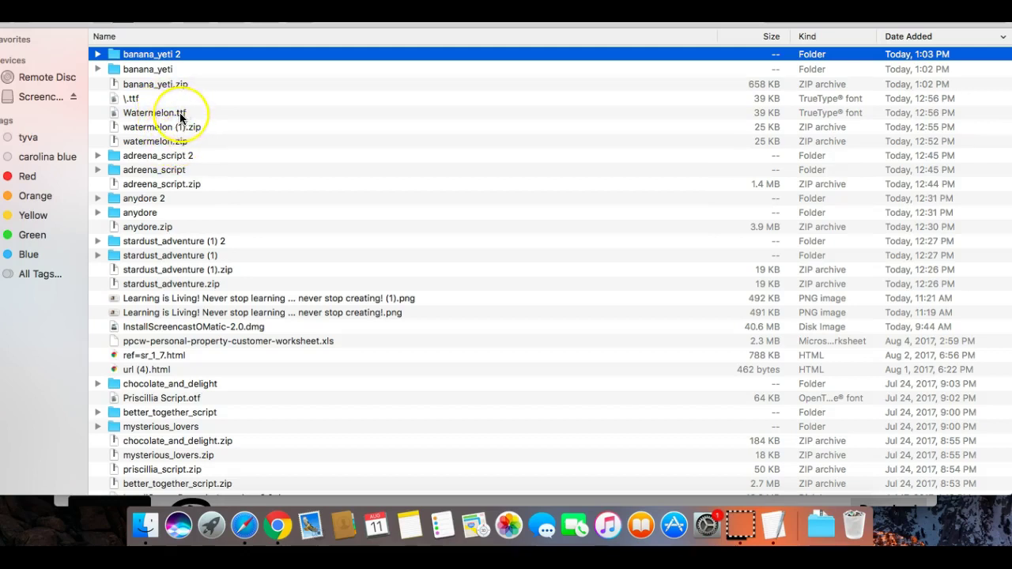
{"action": "double_click", "coordinate": [148, 70]}
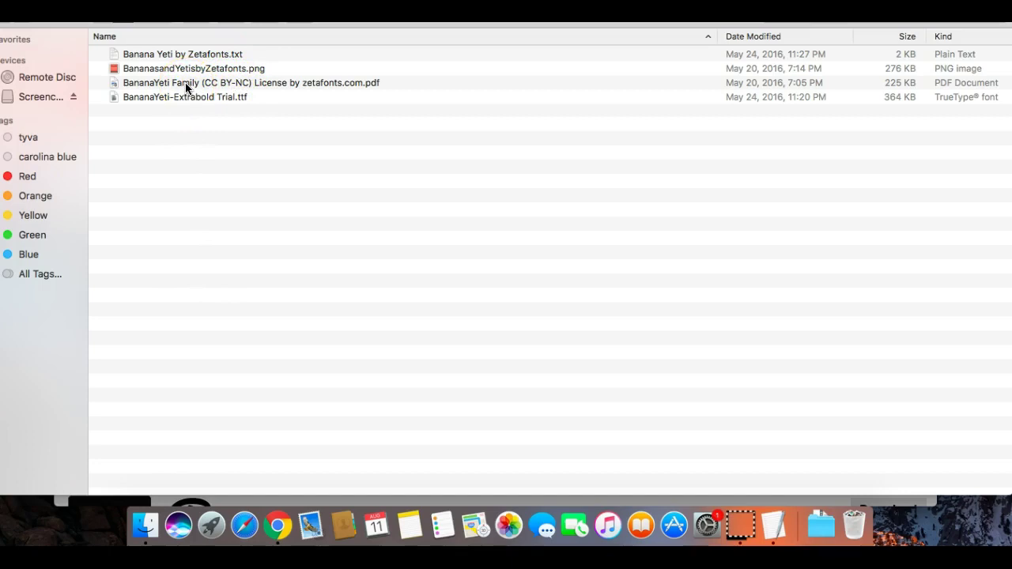
{"action": "double_click", "coordinate": [186, 83]}
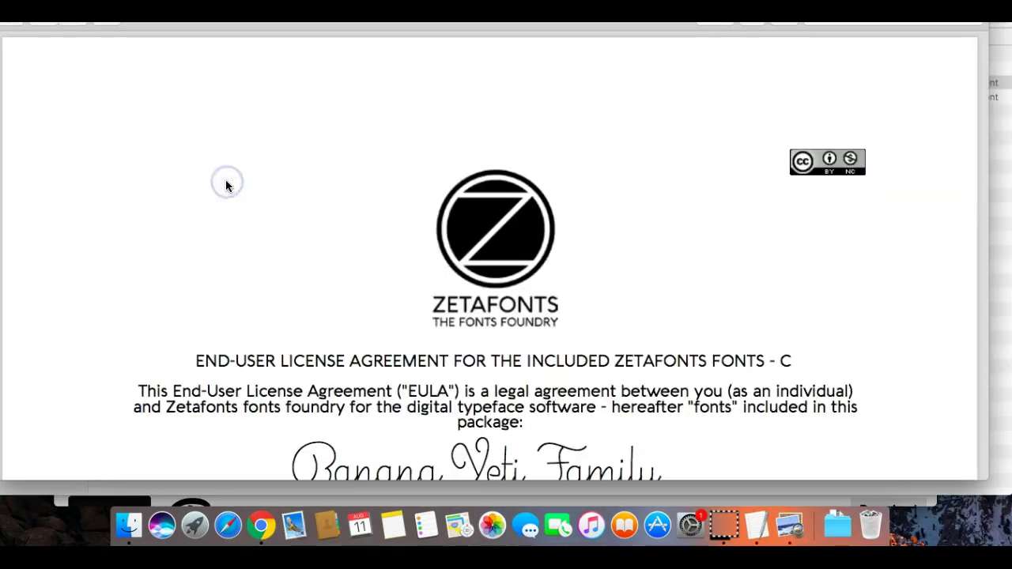
{"action": "scroll", "coordinate": [226, 182], "scroll_direction": "down", "scroll_amount": 5}
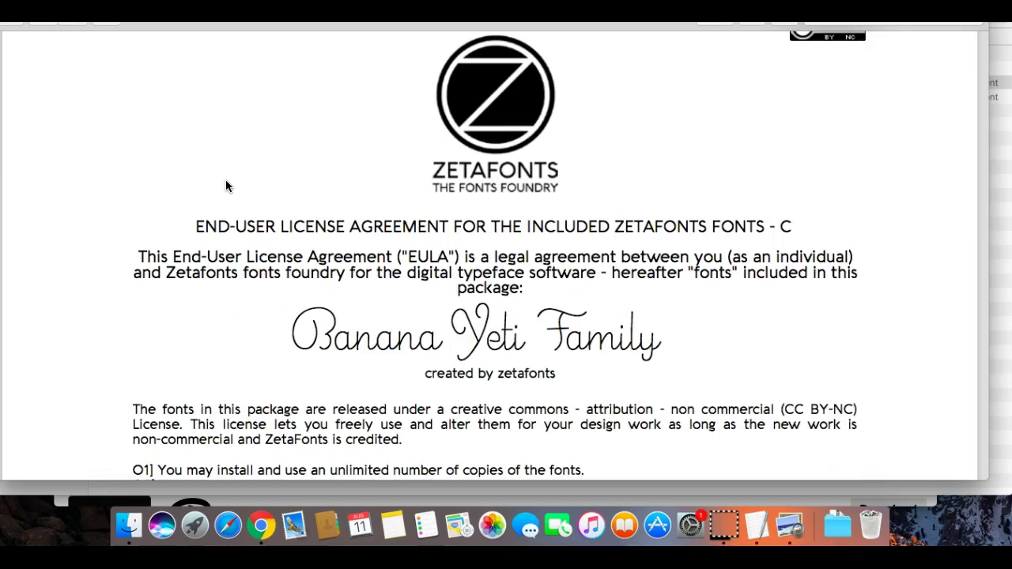
{"action": "scroll", "coordinate": [225, 186], "scroll_direction": "down", "scroll_amount": 6}
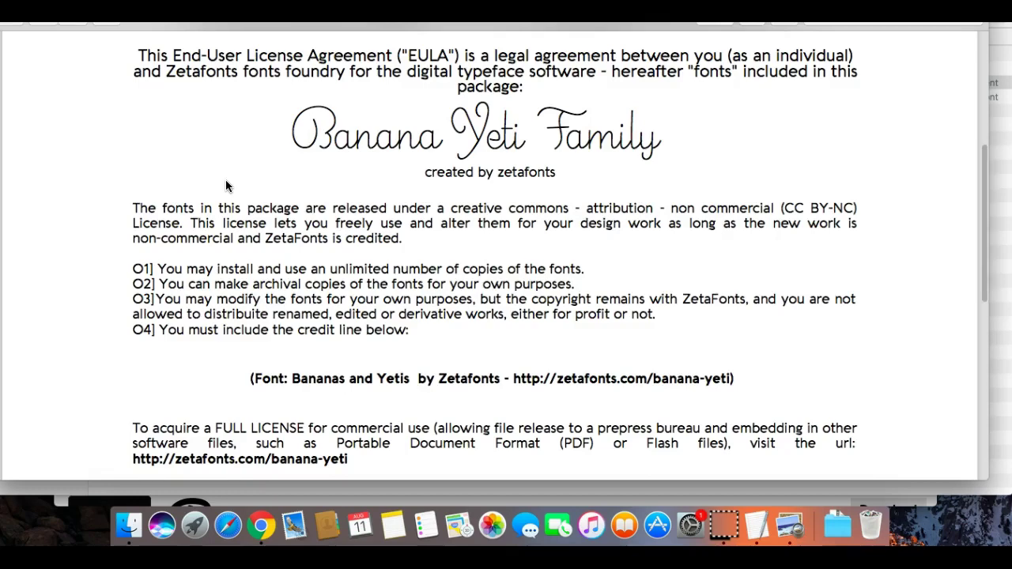
{"action": "scroll", "coordinate": [225, 185], "scroll_direction": "down", "scroll_amount": 12}
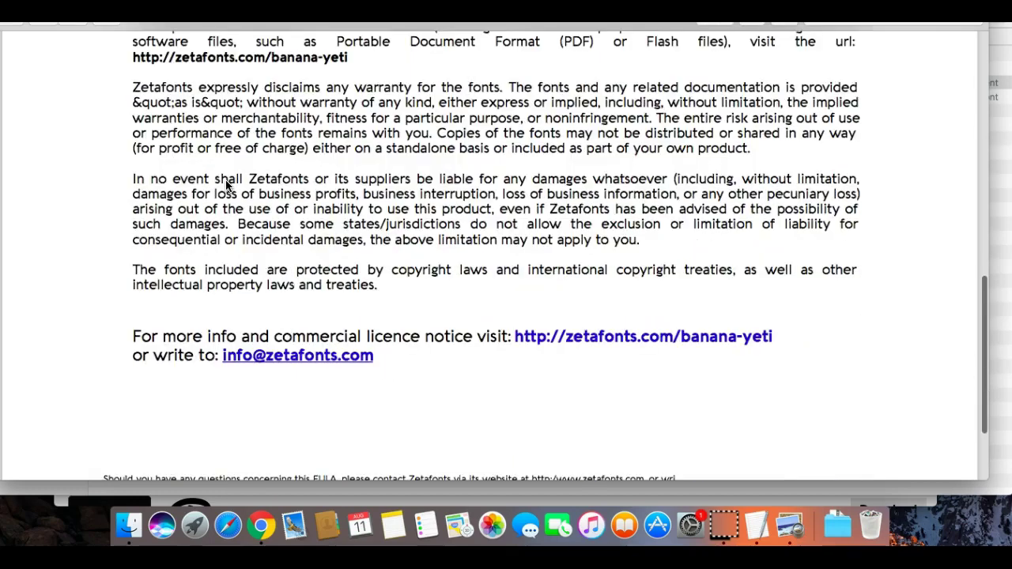
{"action": "scroll", "coordinate": [225, 184], "scroll_direction": "down", "scroll_amount": 2}
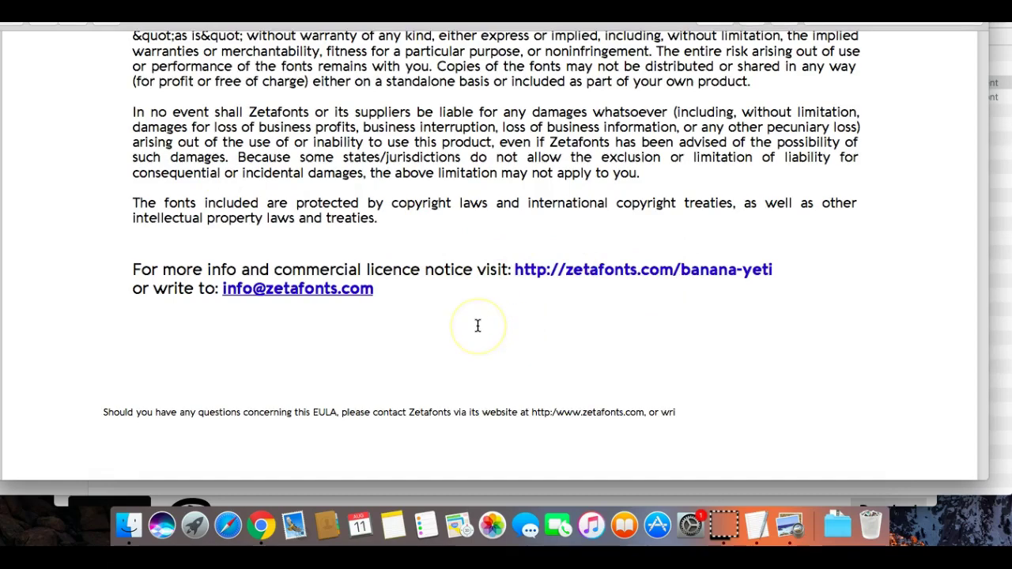
{"action": "scroll", "coordinate": [478, 326], "scroll_direction": "up", "scroll_amount": 5}
{"action": "scroll", "coordinate": [478, 325], "scroll_direction": "up", "scroll_amount": 5}
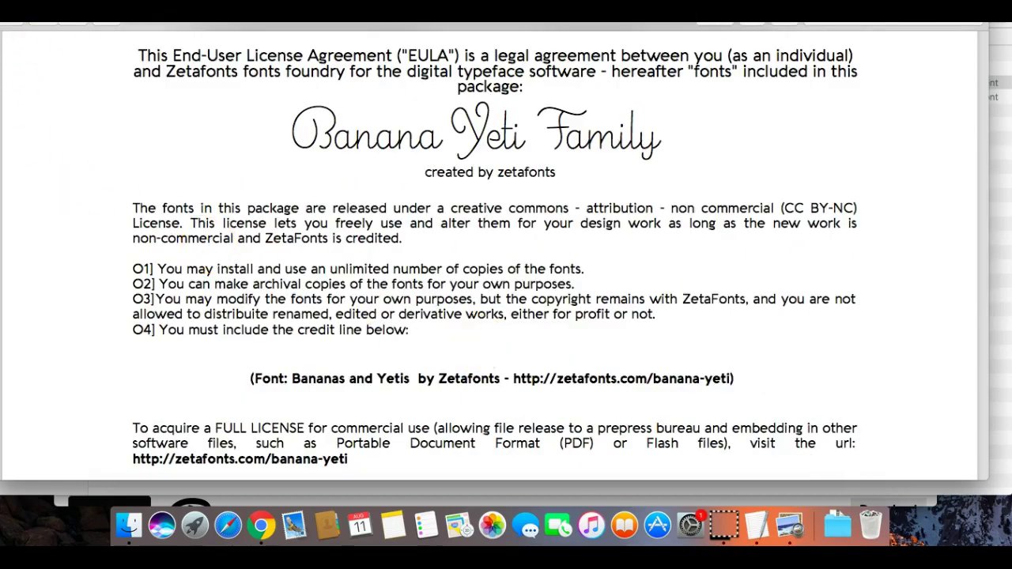
{"action": "mouse_move", "coordinate": [204, 41]}
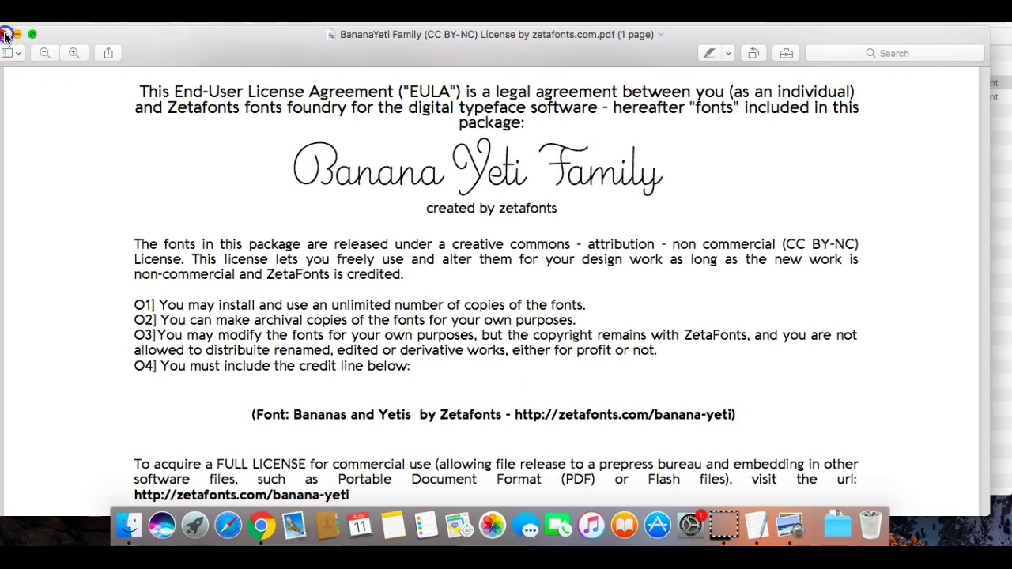
{"action": "left_click", "coordinate": [5, 35]}
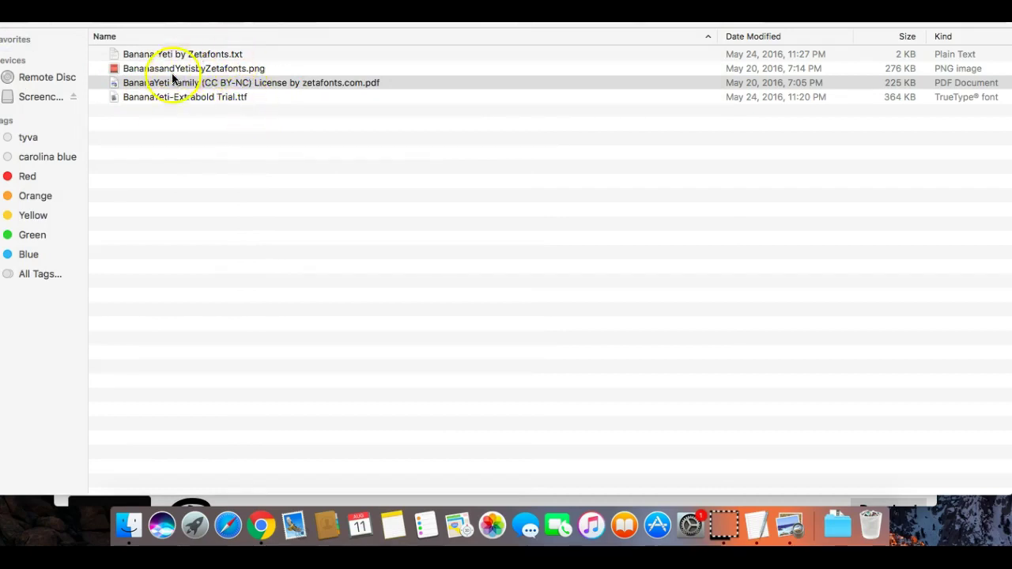
Open BananaYeti-Extrabold Trial.ttf in Font Book, try Install Font, then close the window.
{"action": "left_click", "coordinate": [232, 96]}
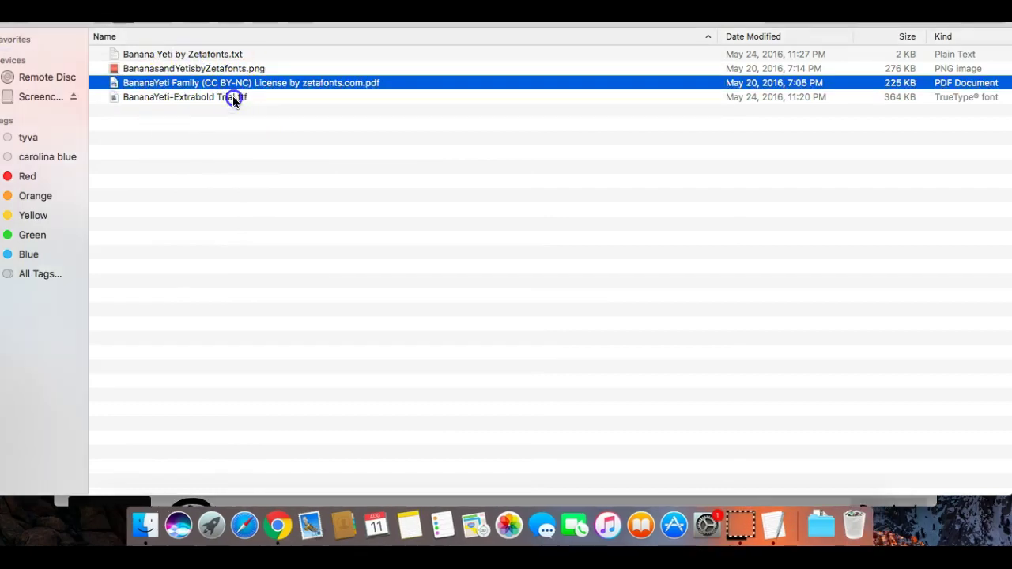
{"action": "double_click", "coordinate": [233, 96]}
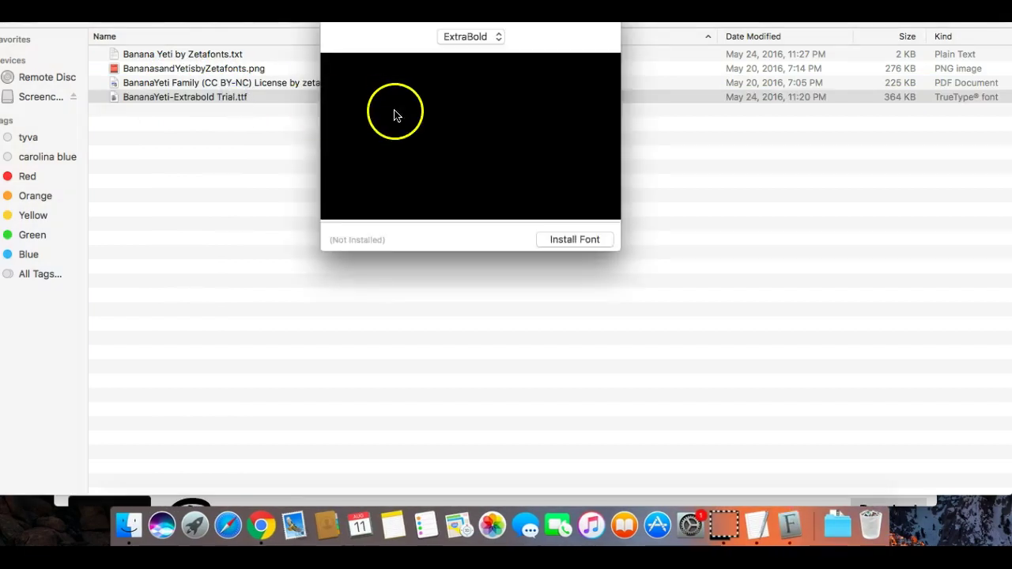
{"action": "left_click", "coordinate": [400, 39]}
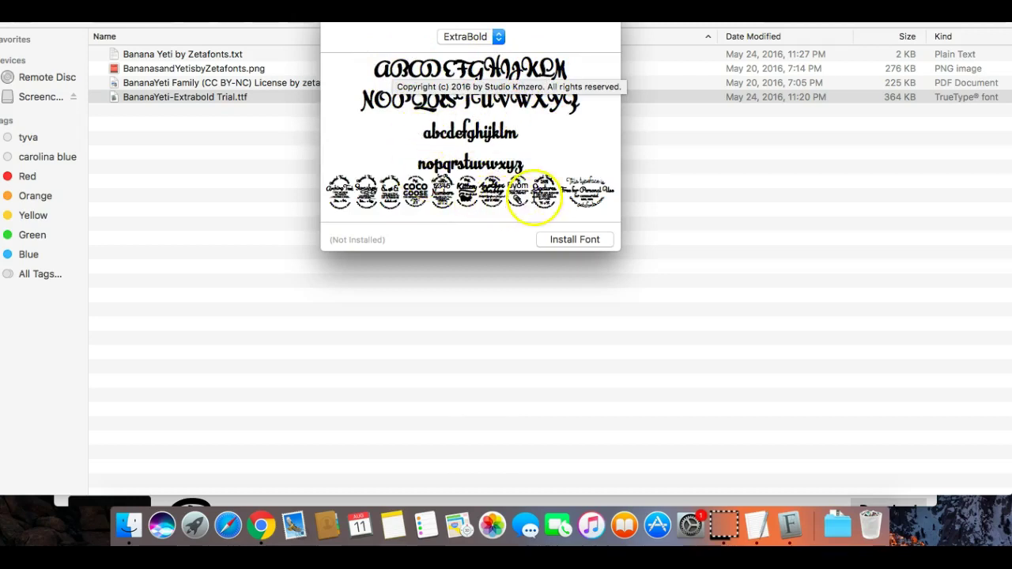
{"action": "left_click", "coordinate": [582, 241]}
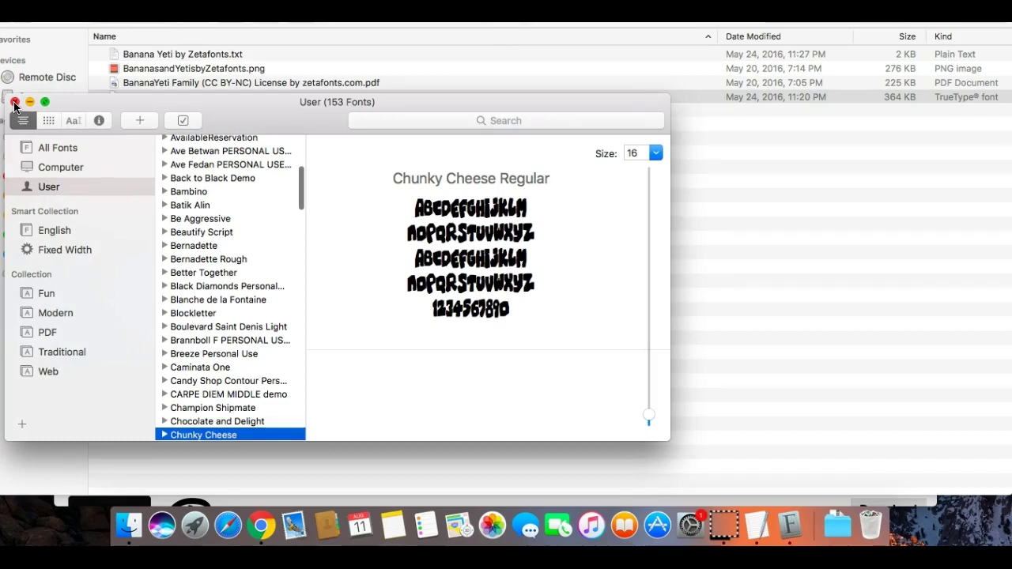
{"action": "left_click", "coordinate": [14, 103]}
{"action": "left_click", "coordinate": [14, 103]}
Reinstall the ExtraBold font, checking the flagged font despite its minor warning, then close Font Book.
{"action": "left_click", "coordinate": [203, 97]}
{"action": "double_click", "coordinate": [203, 97]}
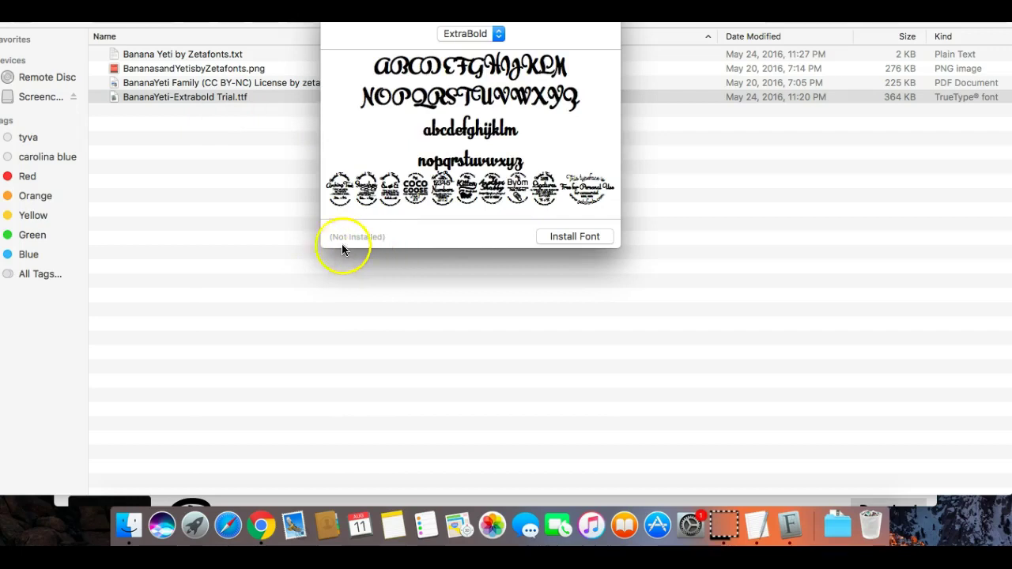
{"action": "left_click", "coordinate": [573, 236]}
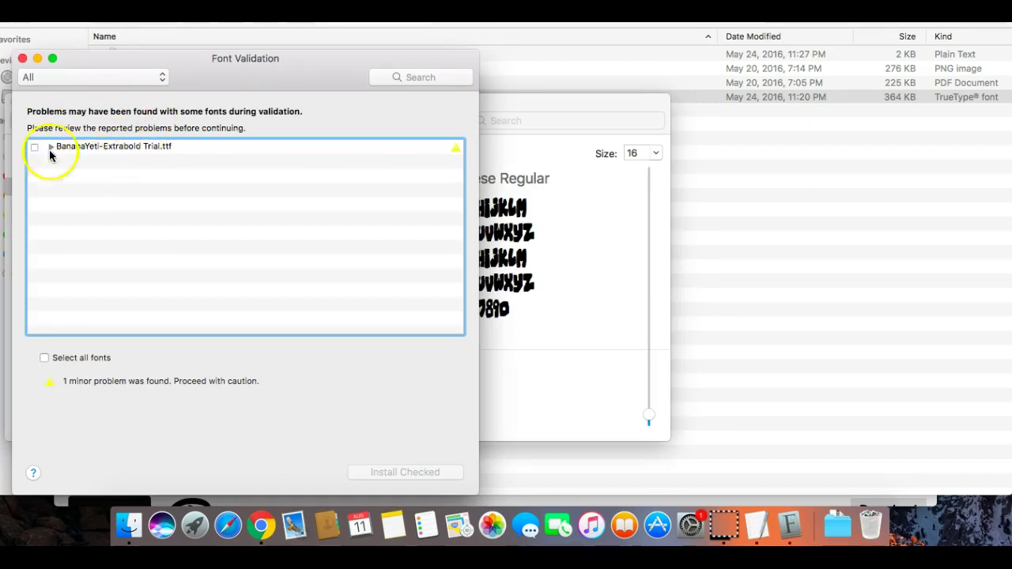
{"action": "left_click", "coordinate": [45, 358]}
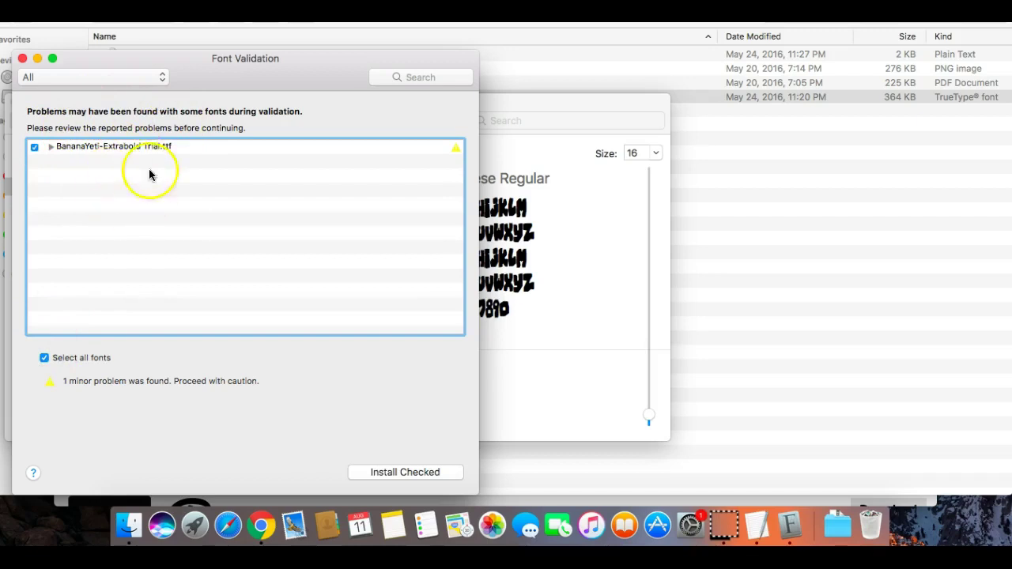
{"action": "left_click", "coordinate": [386, 475]}
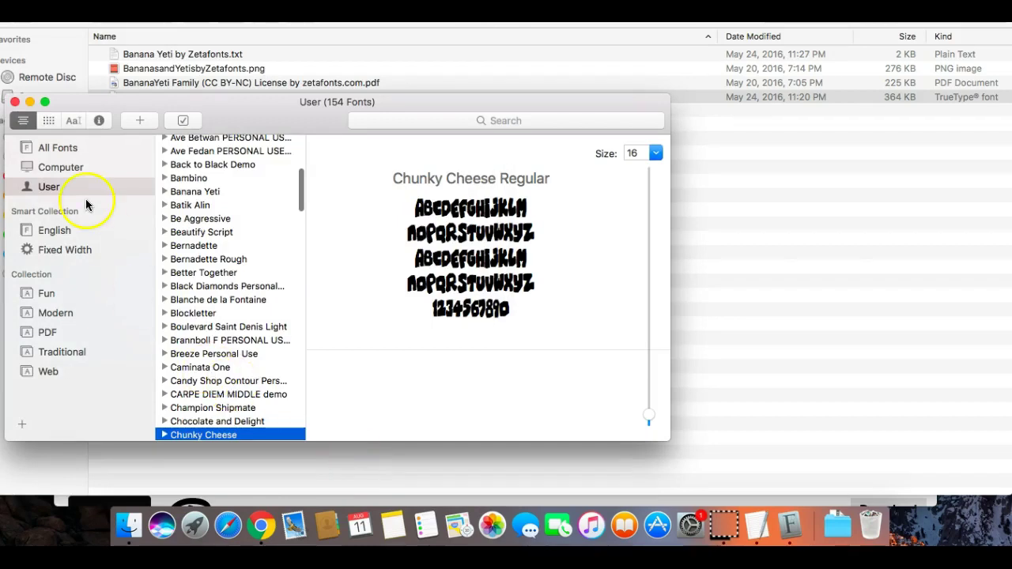
{"action": "left_click", "coordinate": [15, 103]}
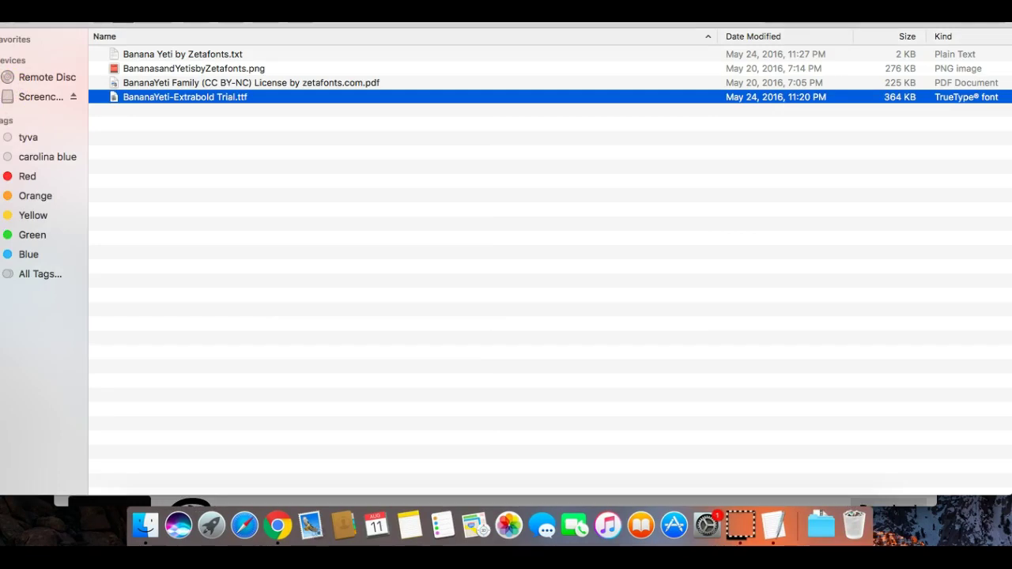
Put away the Finder banana_yeti window to get back to the browser.
{"action": "key", "text": "super+w"}
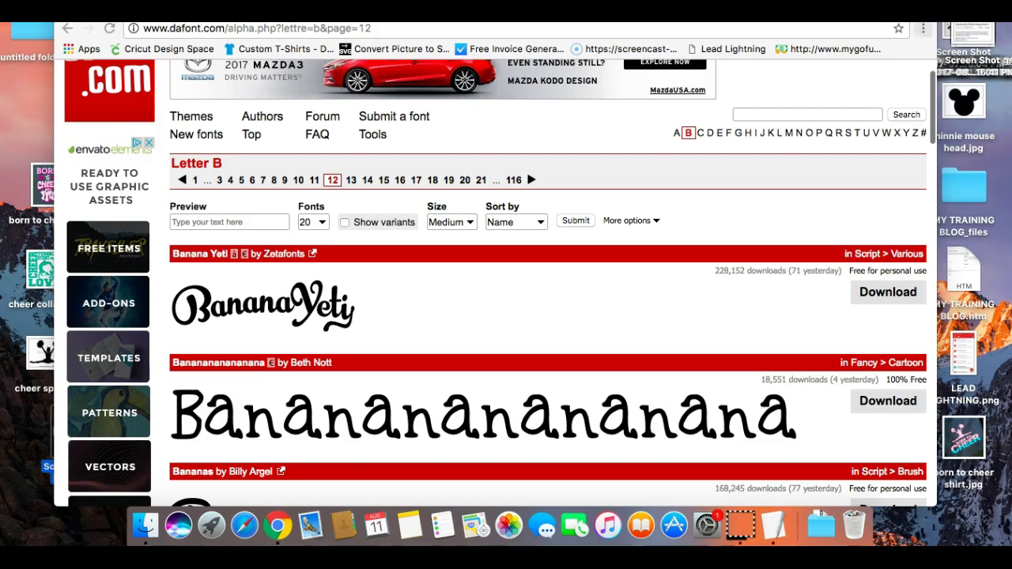
{"action": "key", "text": "super+t"}
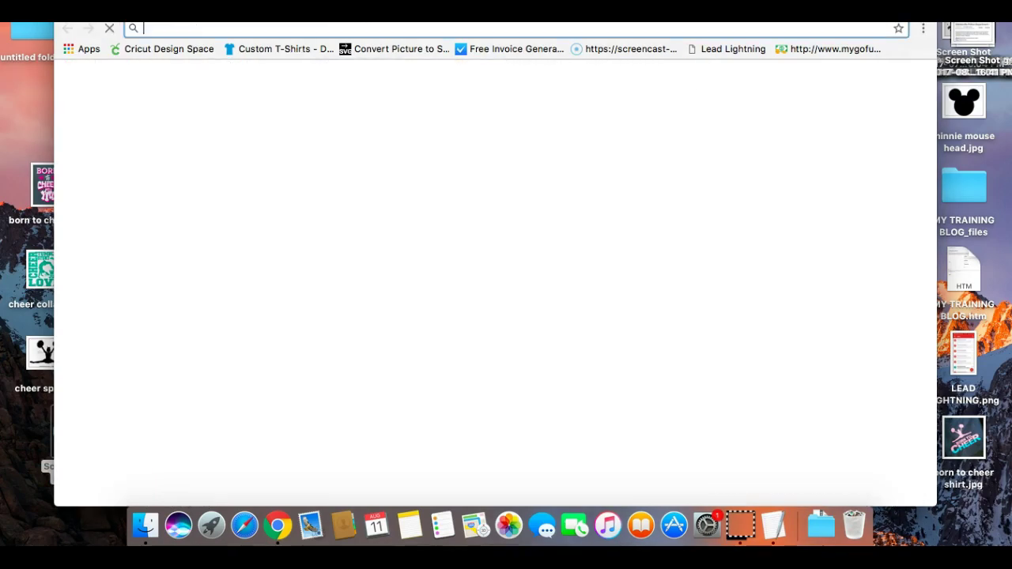
{"action": "left_click", "coordinate": [199, 50]}
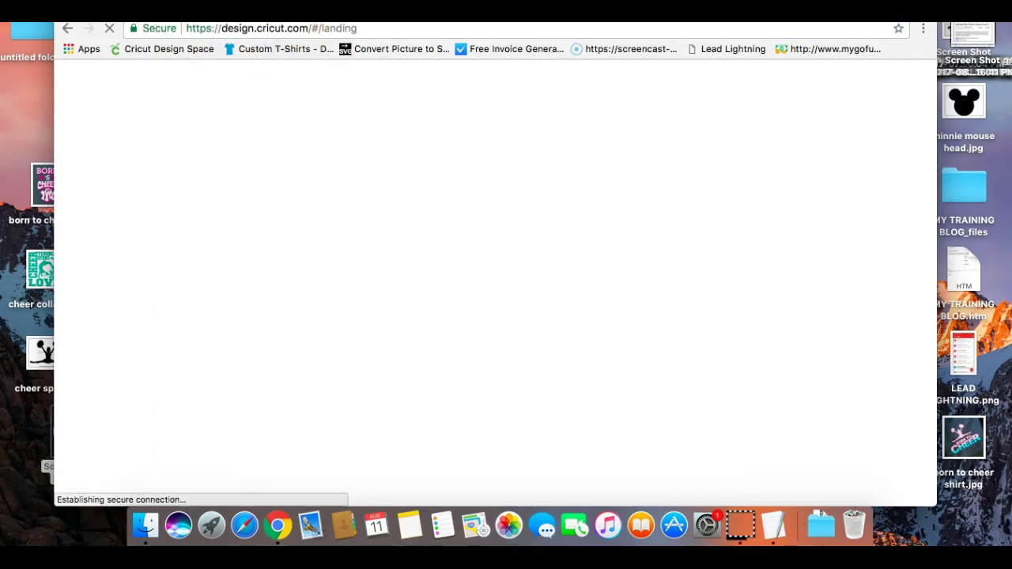
{"action": "key", "text": "super+w"}
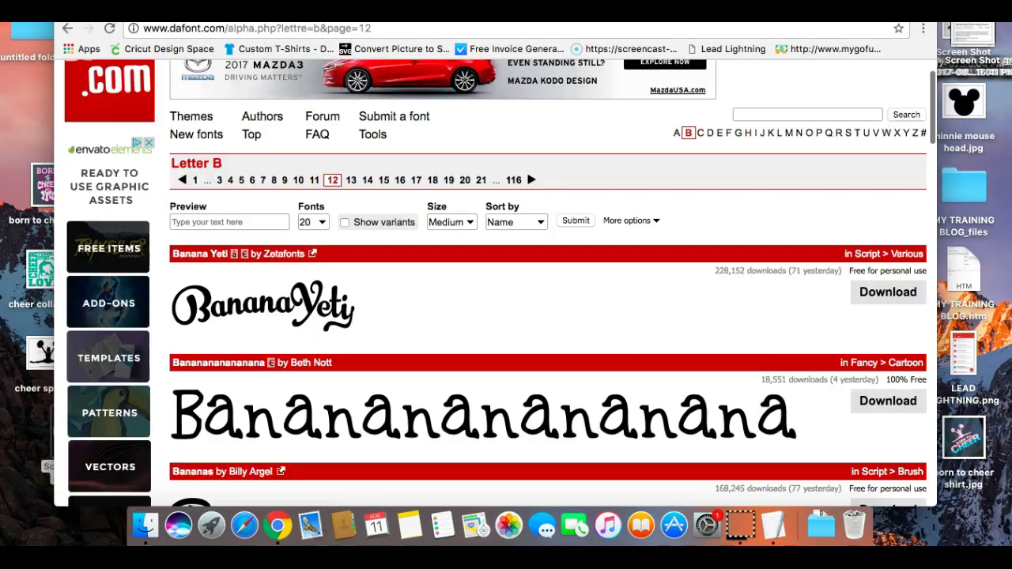
{"action": "key", "text": "super+shift+t"}
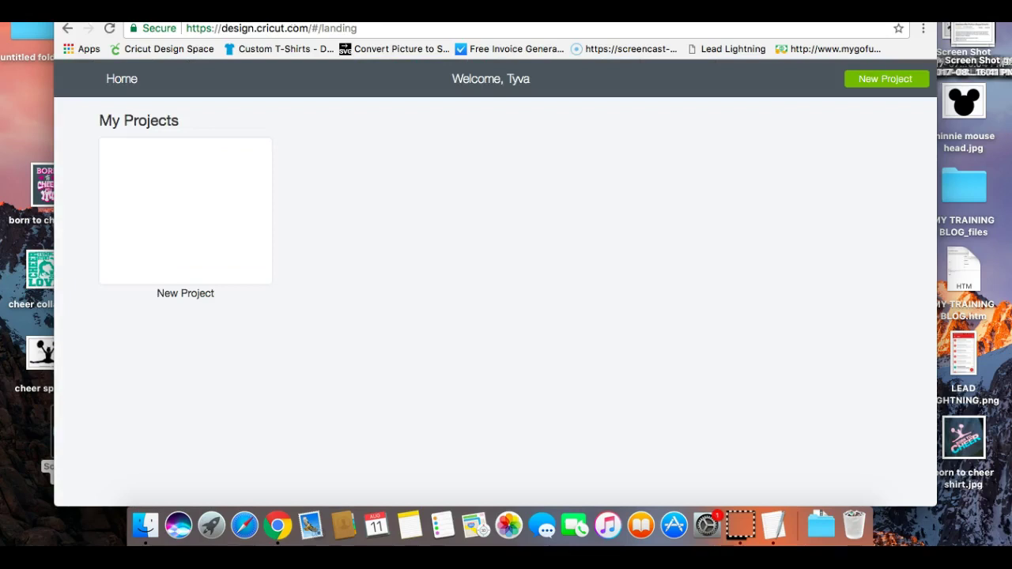
Start a new project, add the text 'Nicole', move it up and enlarge it to about 4.9 inches wide.
{"action": "left_click", "coordinate": [866, 80]}
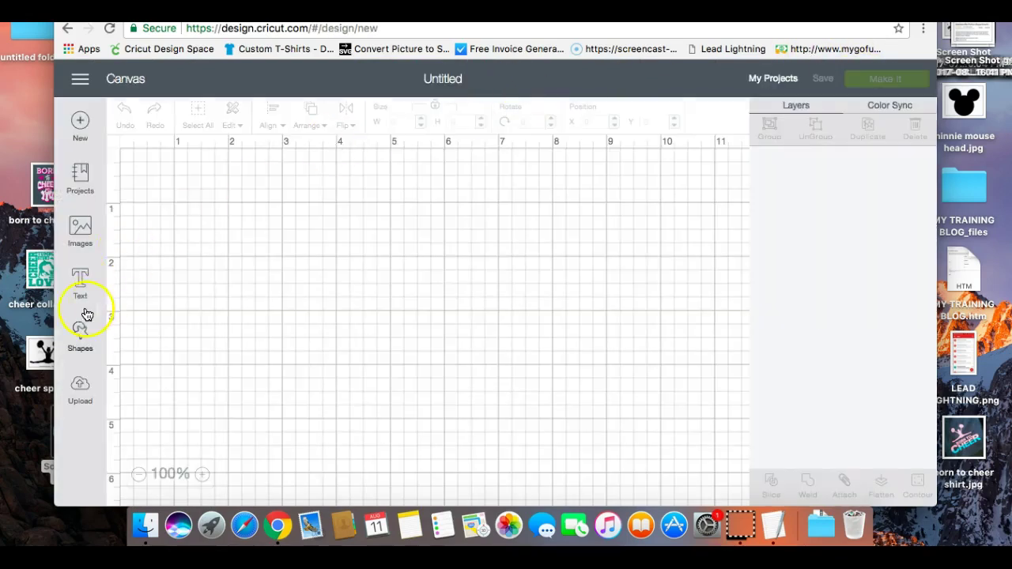
{"action": "left_click", "coordinate": [79, 291]}
{"action": "type", "text": "Nicole"}
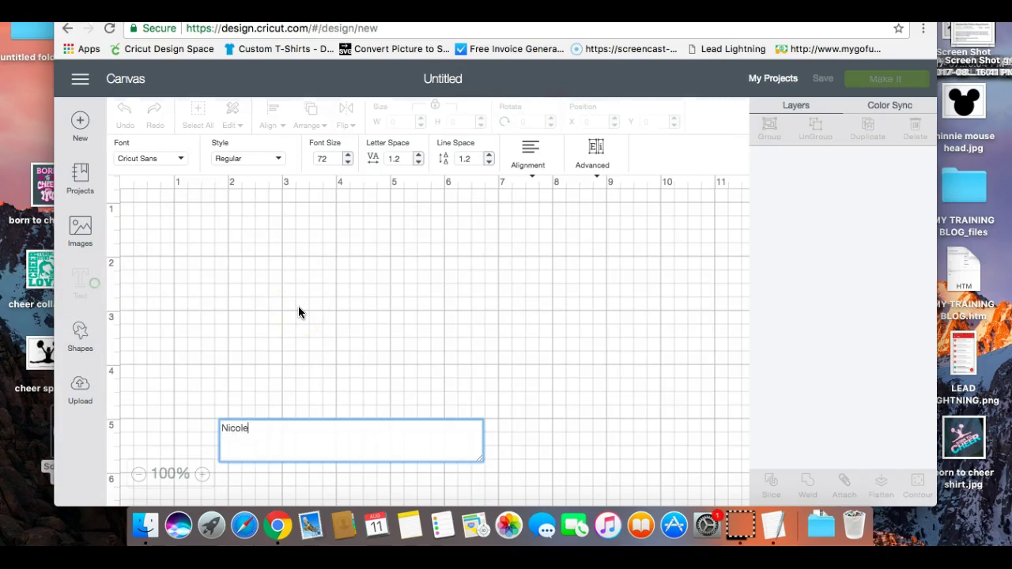
{"action": "left_click", "coordinate": [298, 313]}
{"action": "left_click", "coordinate": [335, 452]}
{"action": "left_click_drag", "start_coordinate": [334, 453], "coordinate": [355, 242]}
{"action": "left_click_drag", "start_coordinate": [432, 288], "coordinate": [516, 348]}
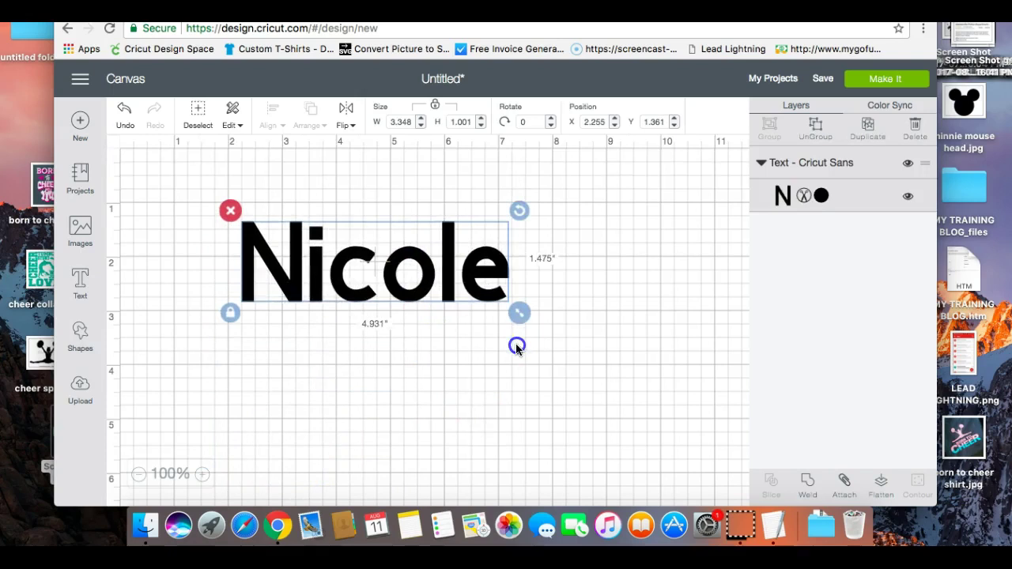
Filter the font list to System fonts and search 'banana' to find Banana Yeti.
{"action": "left_click", "coordinate": [153, 163]}
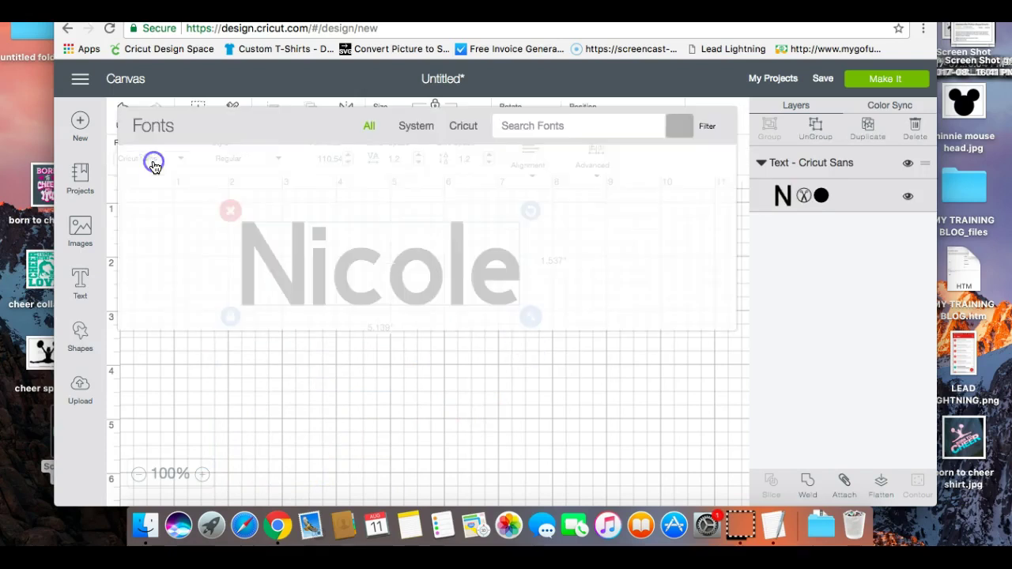
{"action": "left_click", "coordinate": [424, 128]}
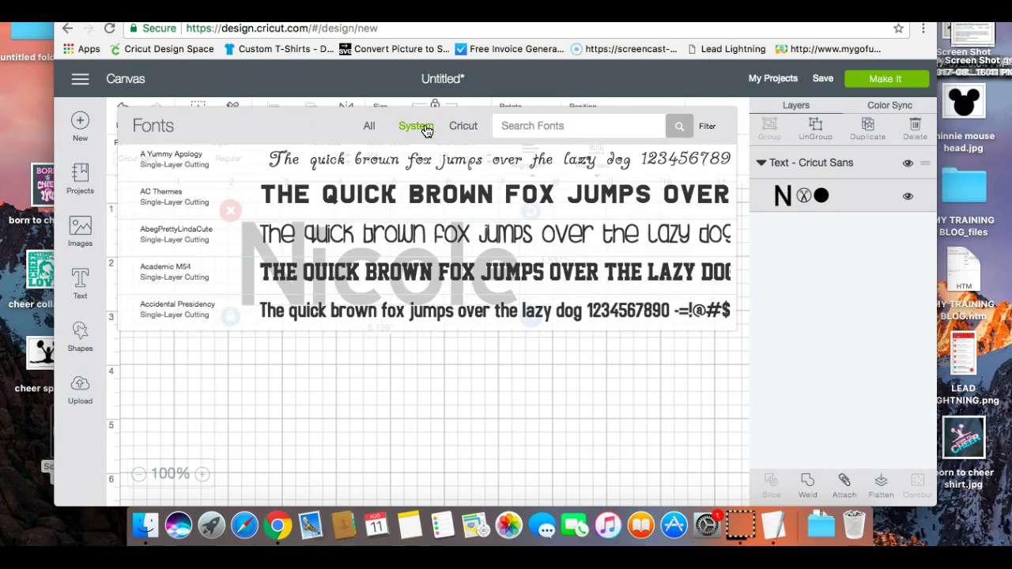
{"action": "left_click", "coordinate": [560, 127]}
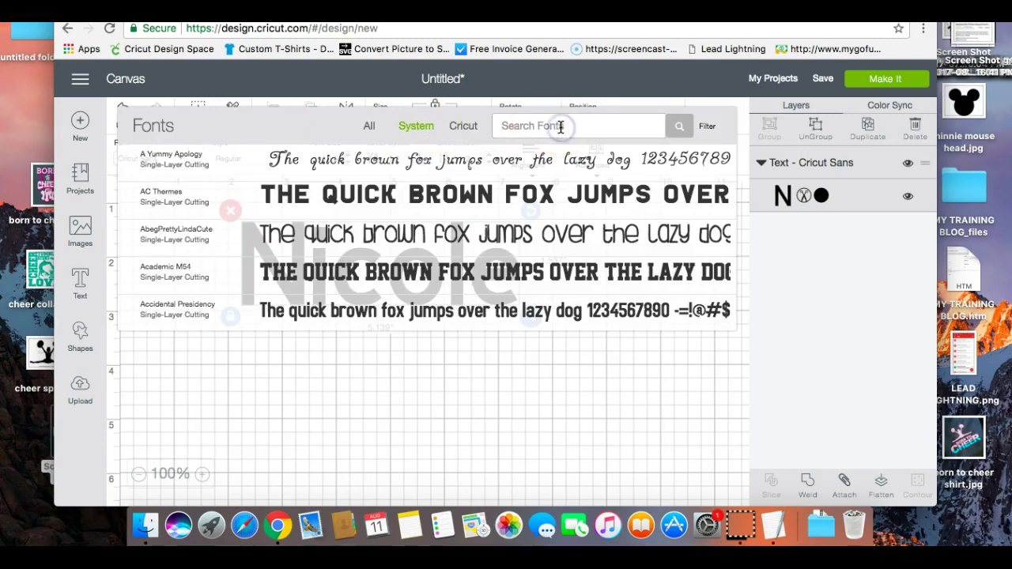
{"action": "type", "text": "bana"}
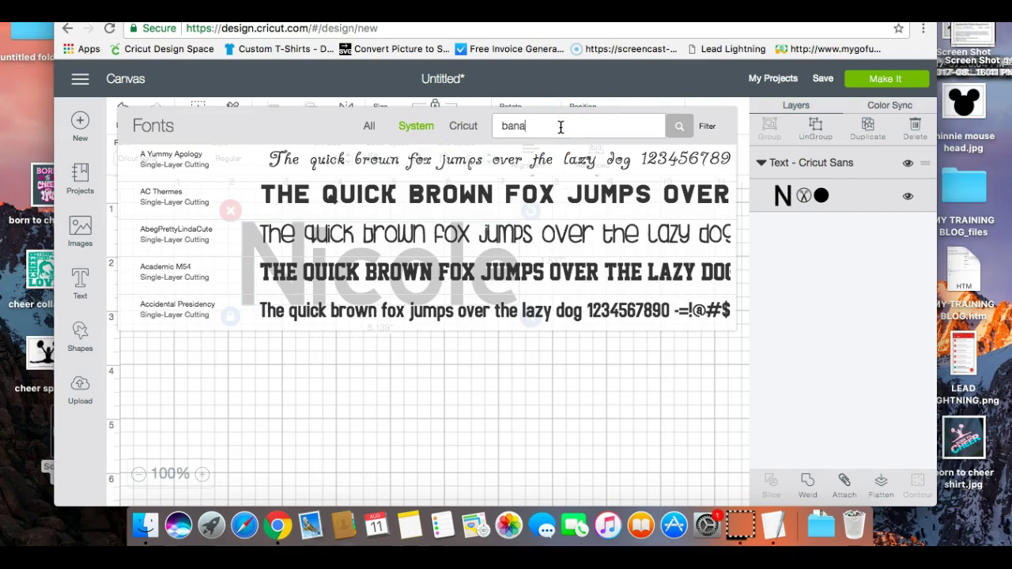
{"action": "type", "text": "na"}
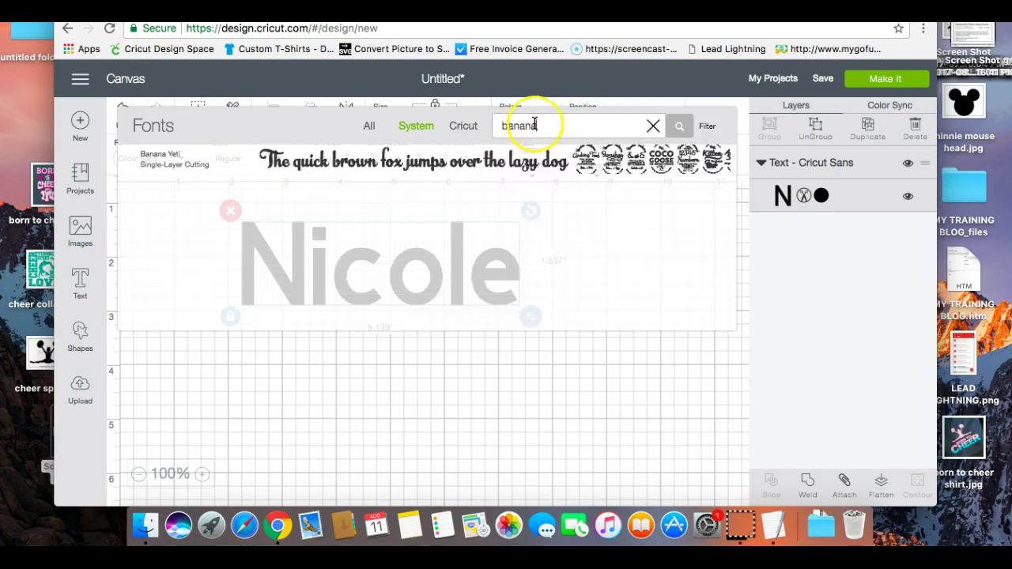
Apply Banana Yeti to Nicole, enlarge it to 7.501 × 2.587 inches, and shift it left.
{"action": "left_click", "coordinate": [480, 164]}
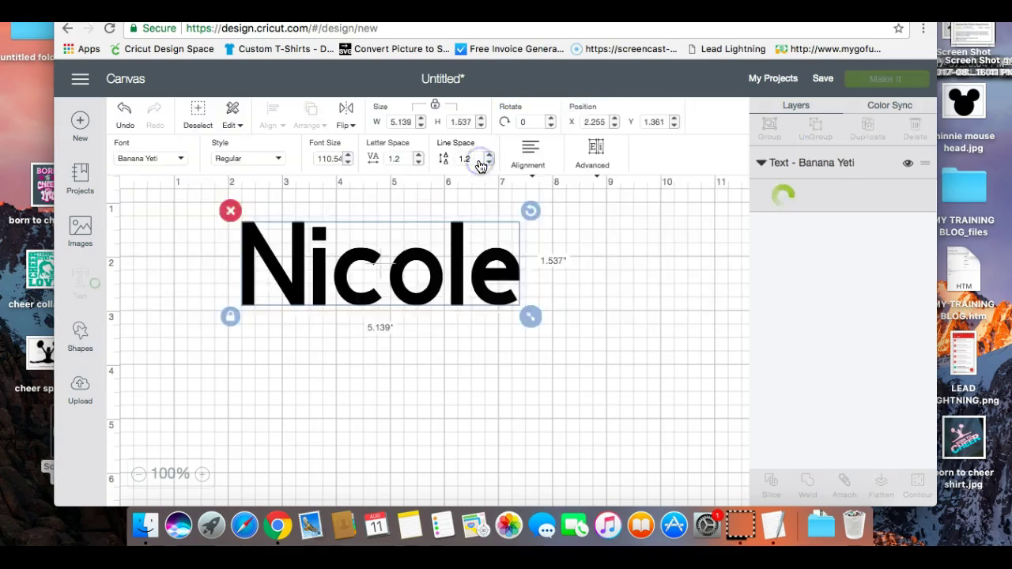
{"action": "left_click_drag", "start_coordinate": [388, 276], "coordinate": [398, 264]}
{"action": "left_click_drag", "start_coordinate": [472, 297], "coordinate": [471, 297]}
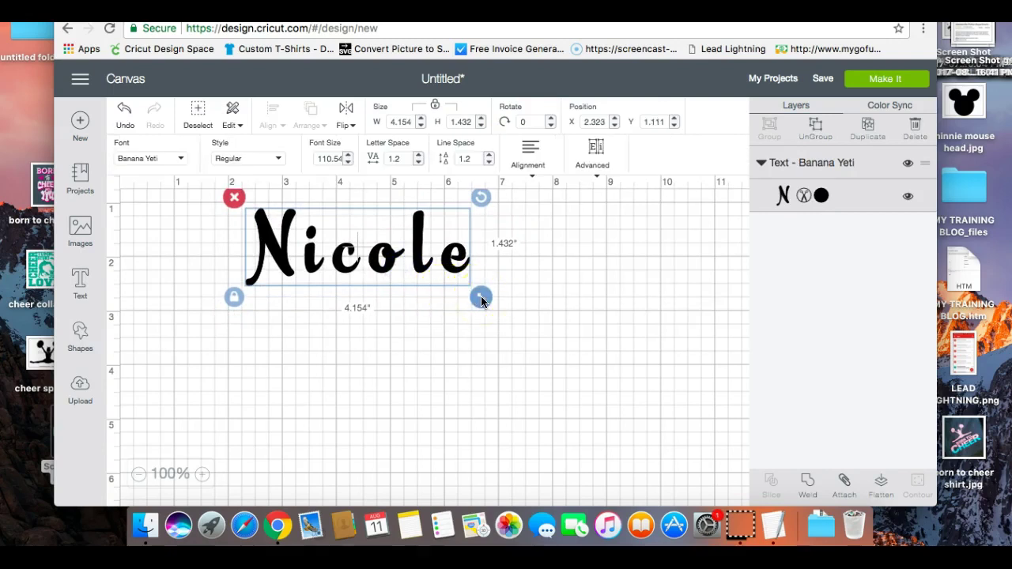
{"action": "left_click_drag", "start_coordinate": [481, 299], "coordinate": [662, 407]}
{"action": "left_click_drag", "start_coordinate": [565, 317], "coordinate": [519, 310]}
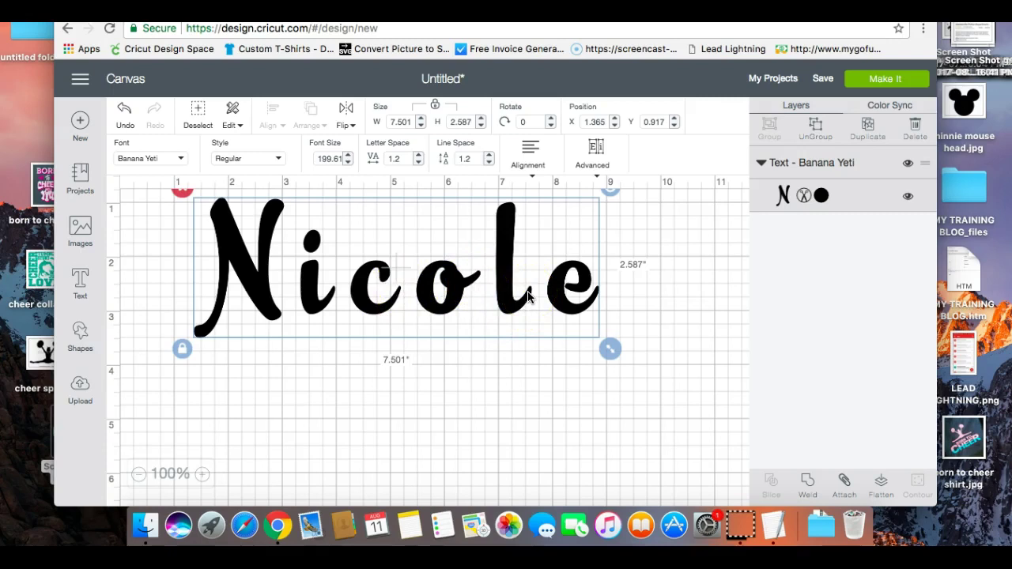
Tighten Nicole's letter spacing to -0.3 and move the text right and down.
{"action": "left_click", "coordinate": [420, 163]}
{"action": "left_click", "coordinate": [420, 163]}
{"action": "left_click", "coordinate": [419, 163]}
{"action": "left_click", "coordinate": [419, 163]}
{"action": "left_click", "coordinate": [419, 162]}
{"action": "left_click", "coordinate": [419, 163]}
{"action": "left_click", "coordinate": [419, 163]}
{"action": "left_click", "coordinate": [419, 163]}
{"action": "left_click", "coordinate": [419, 163]}
{"action": "left_click", "coordinate": [419, 163]}
{"action": "left_click", "coordinate": [419, 163]}
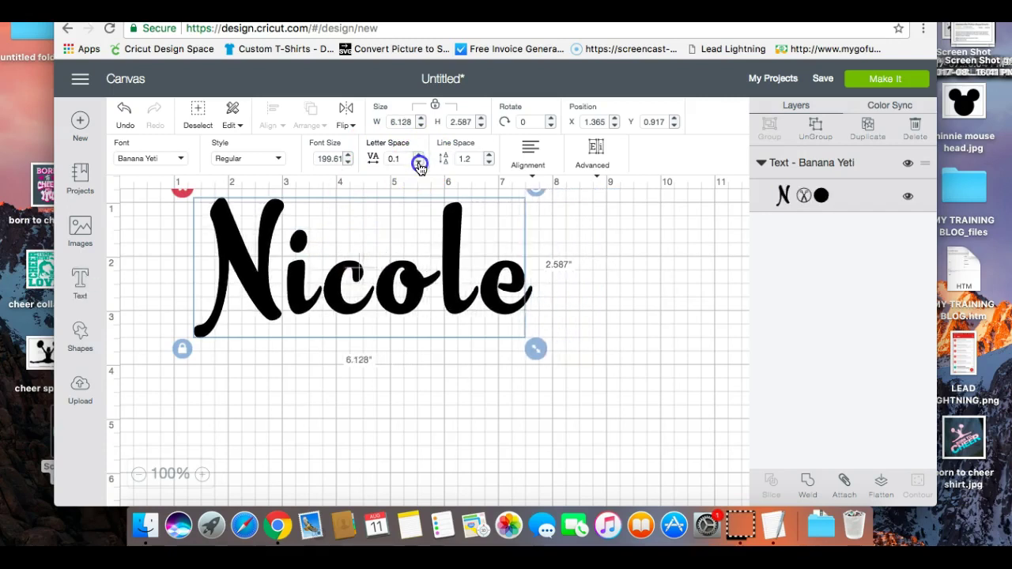
{"action": "left_click", "coordinate": [419, 163]}
{"action": "left_click", "coordinate": [420, 163]}
{"action": "left_click", "coordinate": [419, 163]}
{"action": "left_click", "coordinate": [419, 163]}
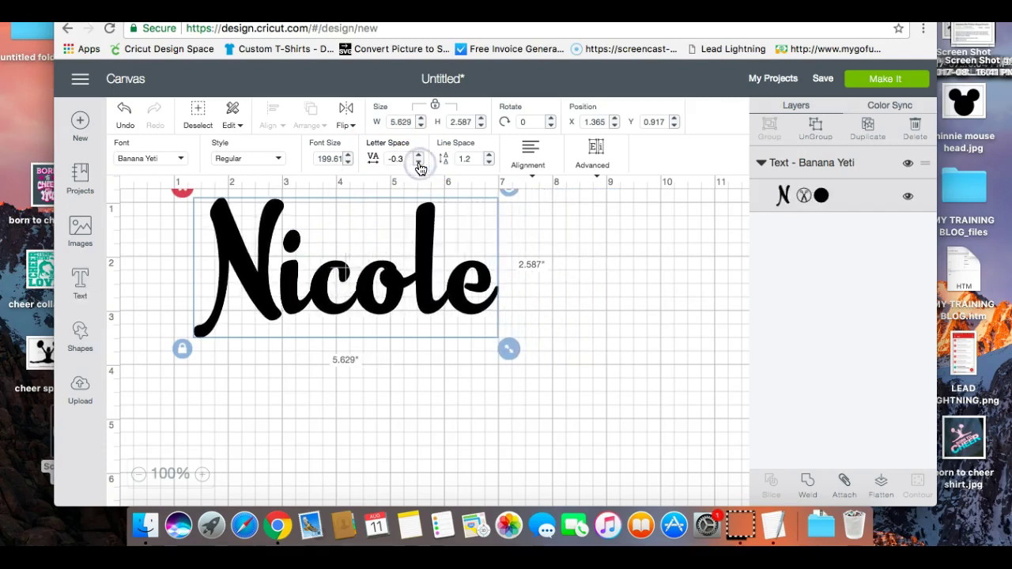
{"action": "left_click_drag", "start_coordinate": [342, 286], "coordinate": [409, 311]}
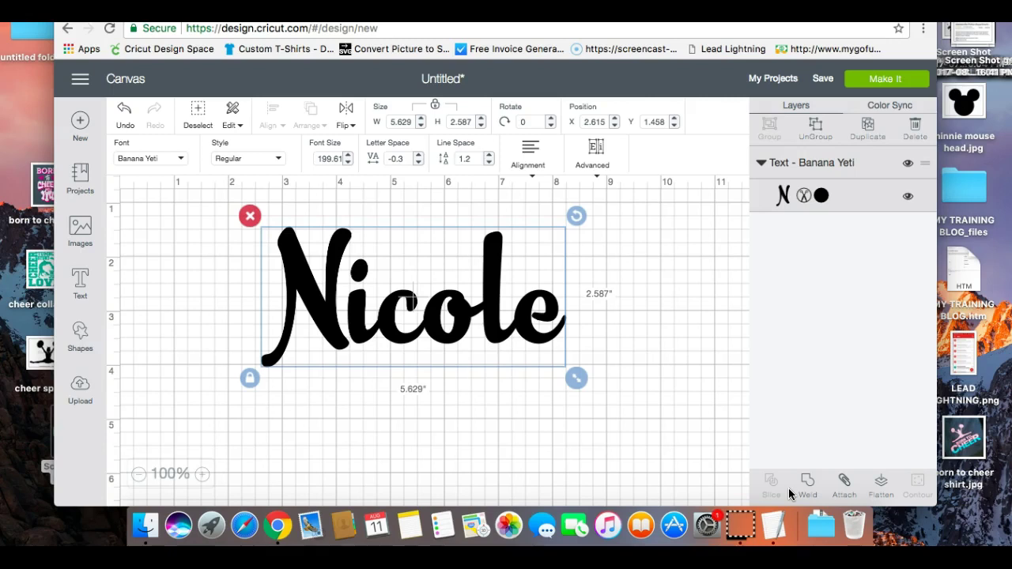
Fine-tune the letter spacing to -0.6 so the letters join, narrowing Nicole to 5.255 inches.
{"action": "left_click", "coordinate": [422, 156]}
{"action": "left_click", "coordinate": [422, 156]}
{"action": "left_click", "coordinate": [423, 156]}
{"action": "left_click", "coordinate": [422, 156]}
{"action": "left_click", "coordinate": [422, 156]}
{"action": "left_click", "coordinate": [422, 156]}
{"action": "left_click", "coordinate": [422, 156]}
{"action": "left_click", "coordinate": [422, 155]}
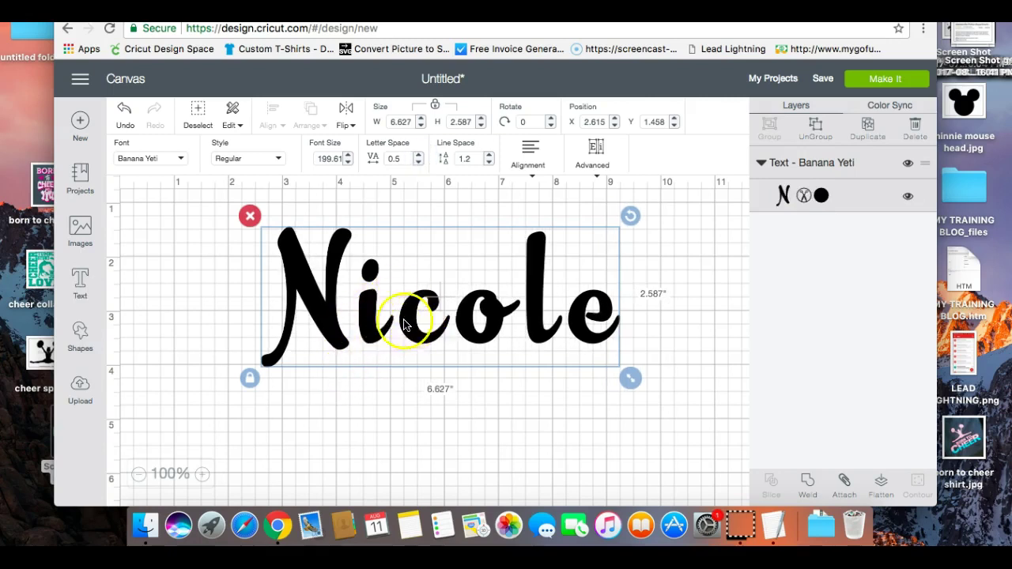
{"action": "left_click", "coordinate": [418, 162]}
{"action": "left_click", "coordinate": [418, 163]}
{"action": "left_click", "coordinate": [418, 163]}
{"action": "left_click", "coordinate": [418, 163]}
{"action": "left_click", "coordinate": [419, 163]}
{"action": "left_click", "coordinate": [419, 163]}
{"action": "left_click", "coordinate": [418, 163]}
{"action": "left_click", "coordinate": [419, 163]}
{"action": "left_click", "coordinate": [418, 162]}
{"action": "left_click", "coordinate": [418, 163]}
{"action": "left_click", "coordinate": [418, 163]}
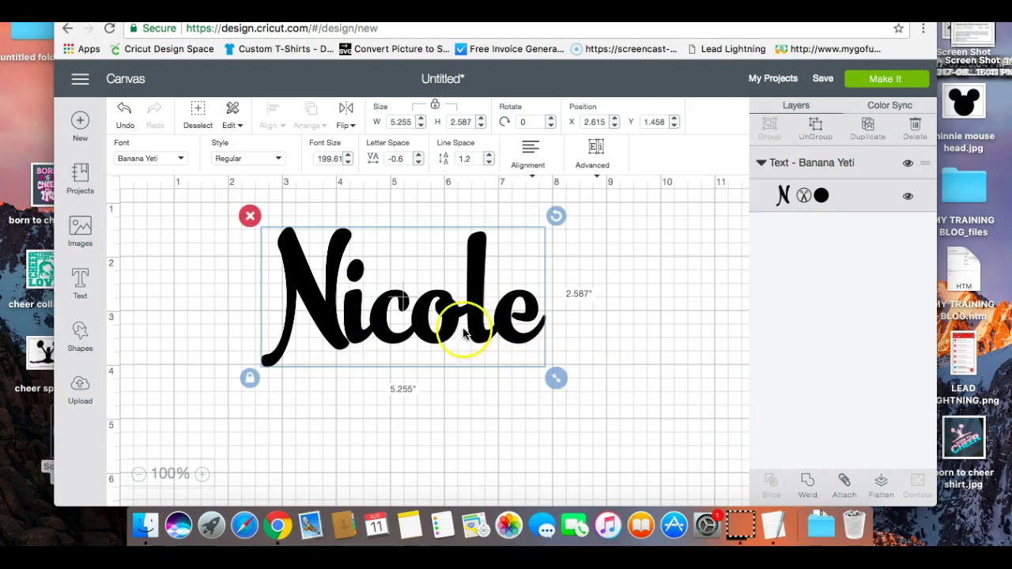
Weld Nicole into one shape, then move it and enlarge it to about 9 inches wide.
{"action": "left_click", "coordinate": [808, 482]}
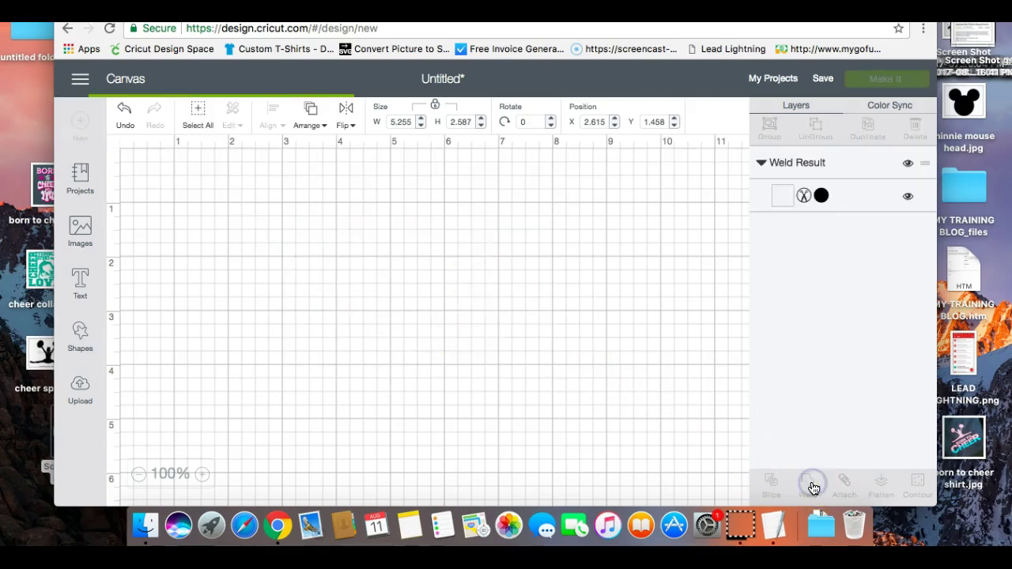
{"action": "left_click_drag", "start_coordinate": [422, 317], "coordinate": [395, 261]}
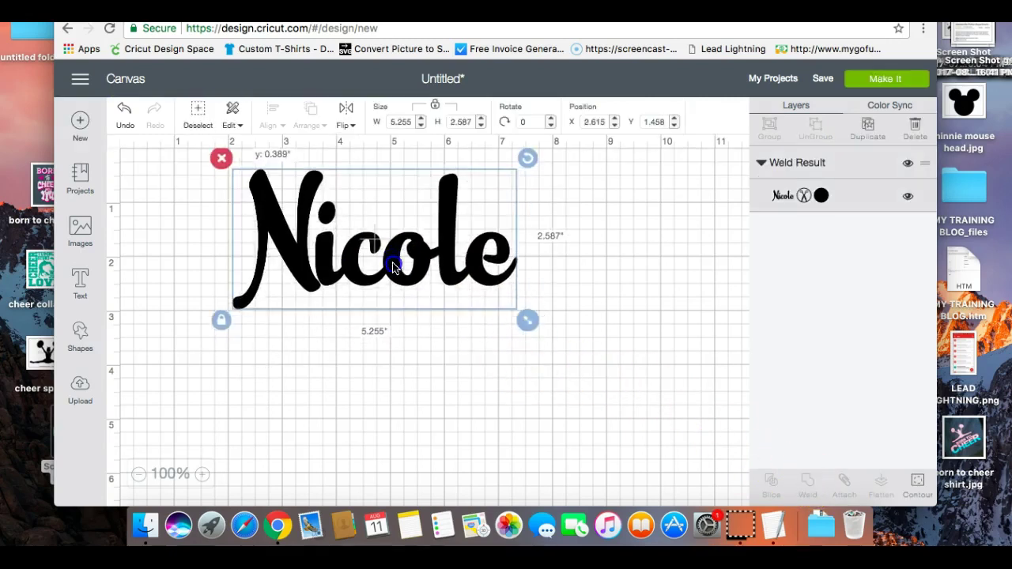
{"action": "left_click_drag", "start_coordinate": [529, 316], "coordinate": [730, 461]}
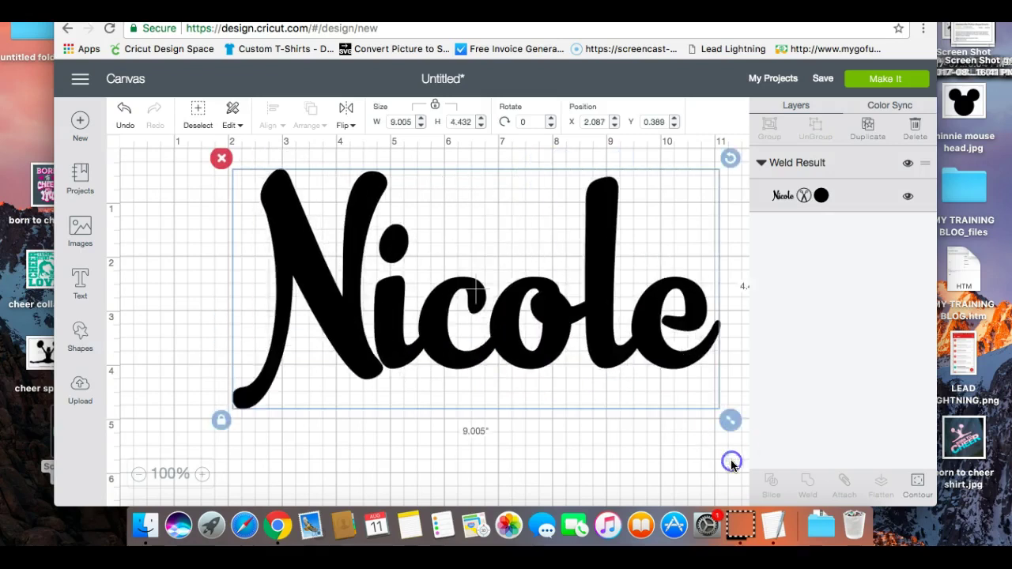
{"action": "left_click_drag", "start_coordinate": [446, 342], "coordinate": [375, 367]}
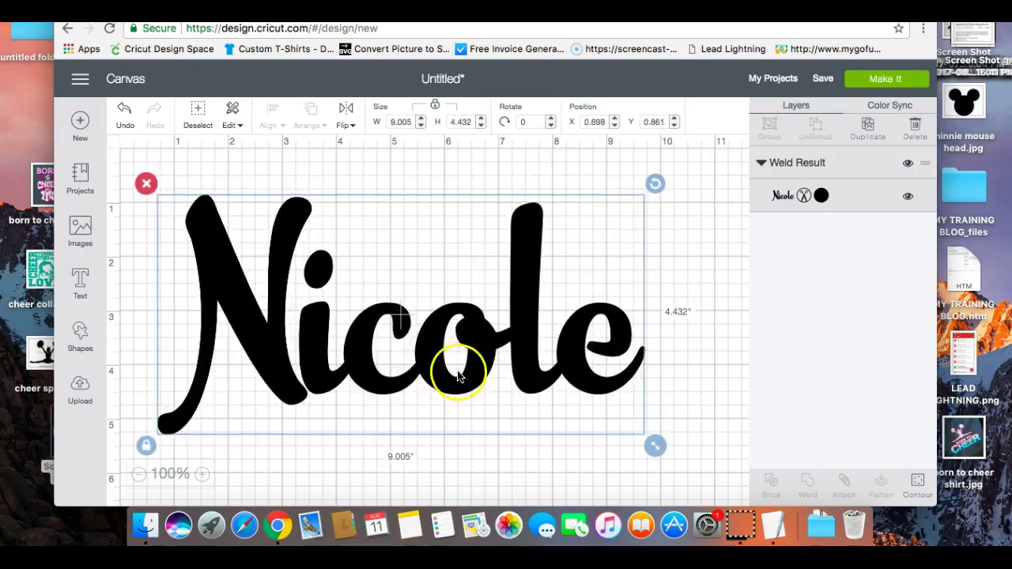
Shrink and reposition the welded Nicole until it measures 4.325 × 2.129 inches.
{"action": "left_click_drag", "start_coordinate": [656, 444], "coordinate": [556, 353]}
{"action": "left_click_drag", "start_coordinate": [391, 269], "coordinate": [455, 257]}
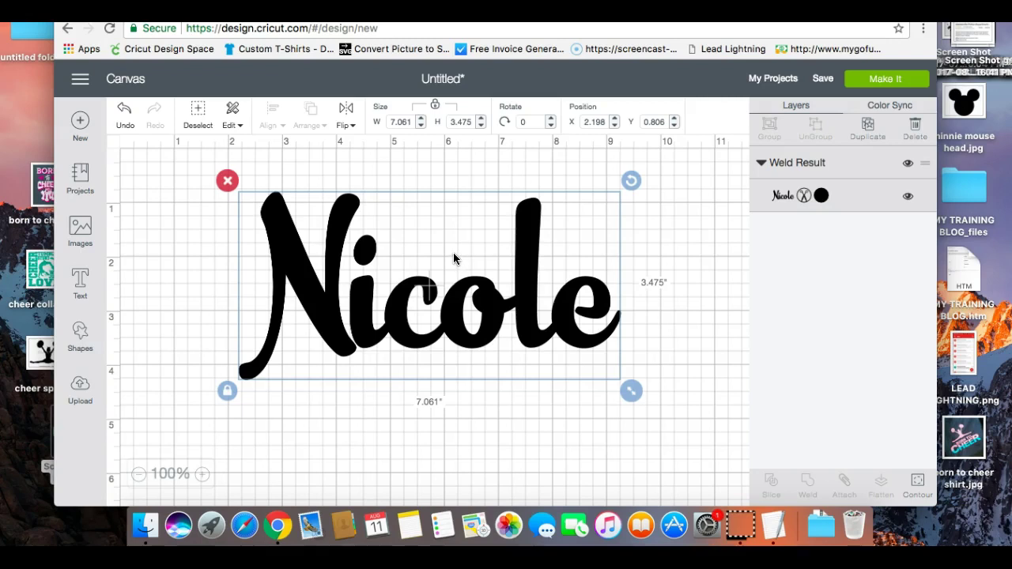
{"action": "left_click_drag", "start_coordinate": [591, 342], "coordinate": [564, 335]}
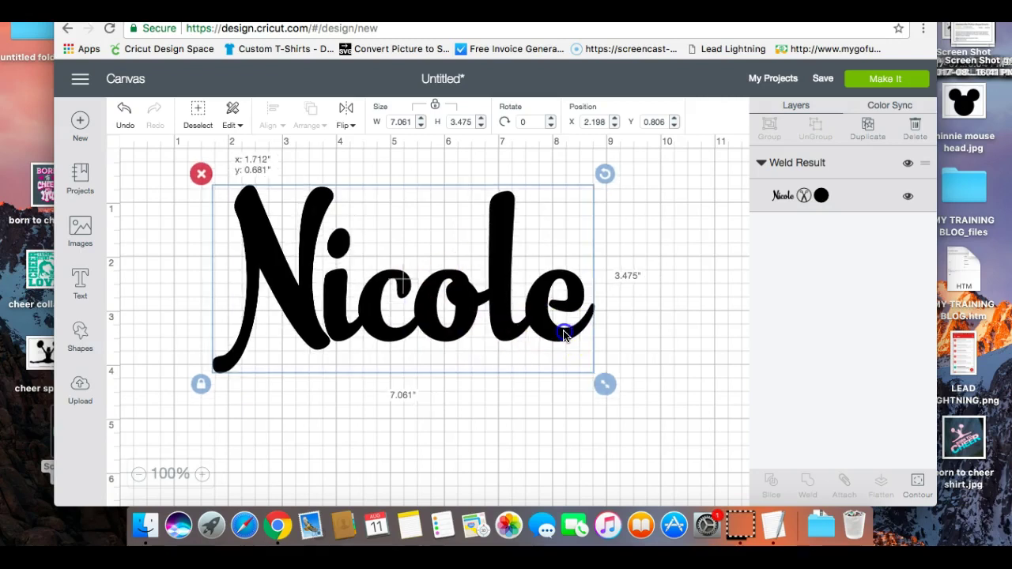
{"action": "left_click_drag", "start_coordinate": [604, 382], "coordinate": [459, 277]}
{"action": "left_click_drag", "start_coordinate": [382, 247], "coordinate": [479, 265]}
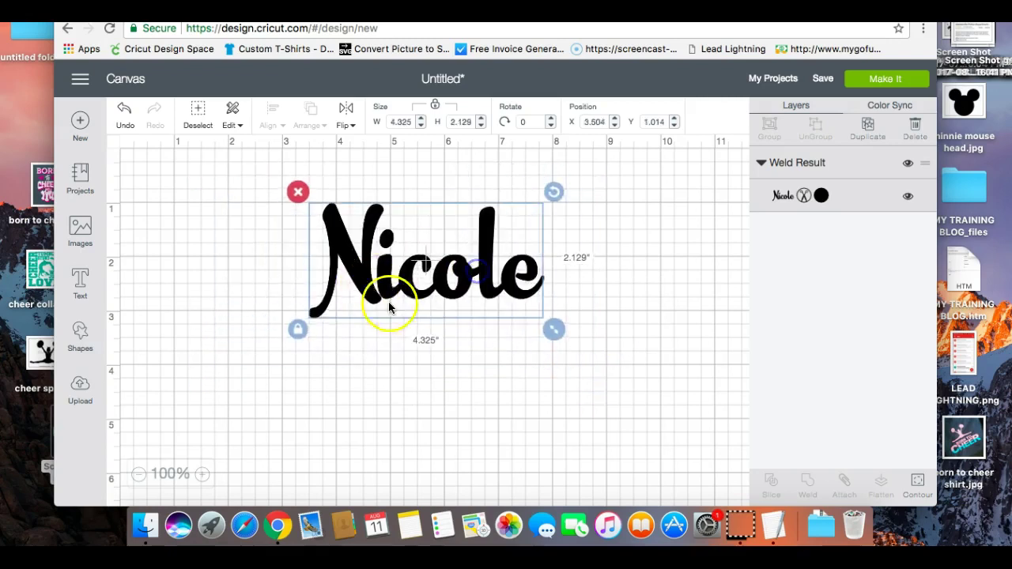